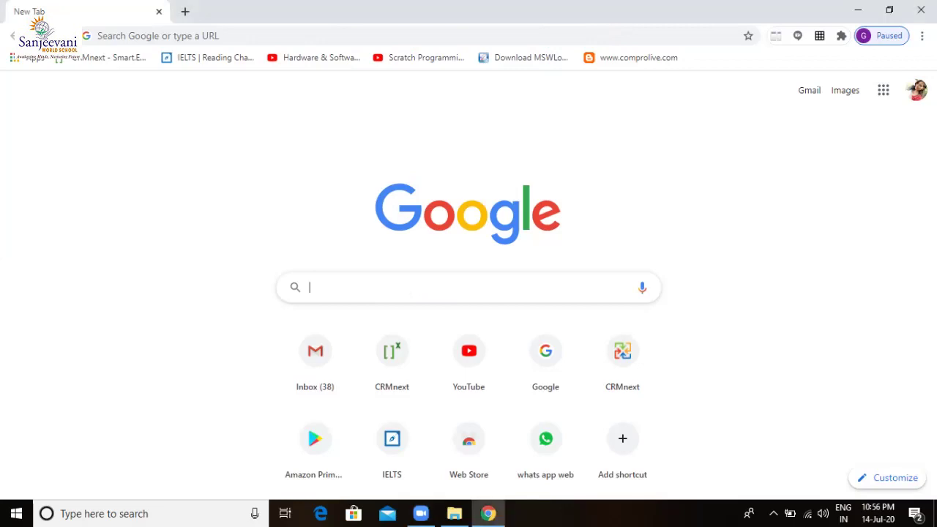
Search Google for 'download scratch 2.0'.
type("downloa")
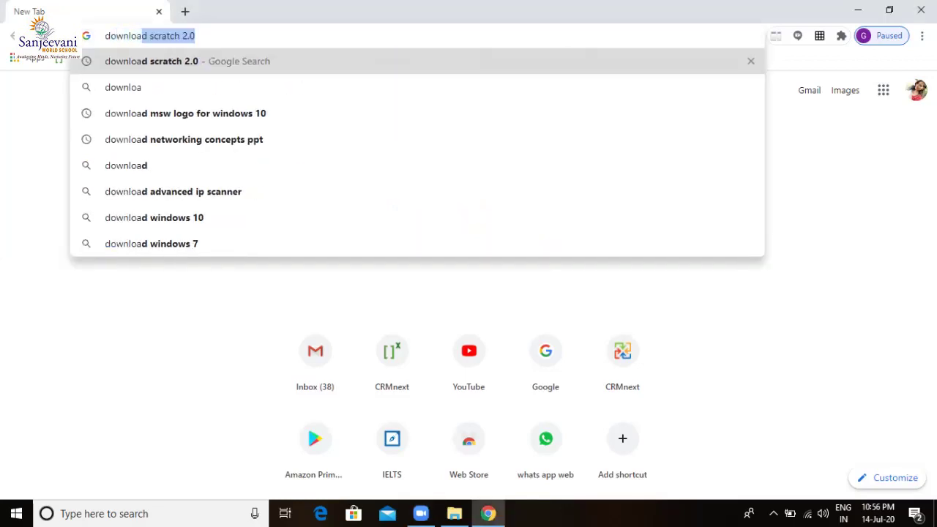
type("d sc")
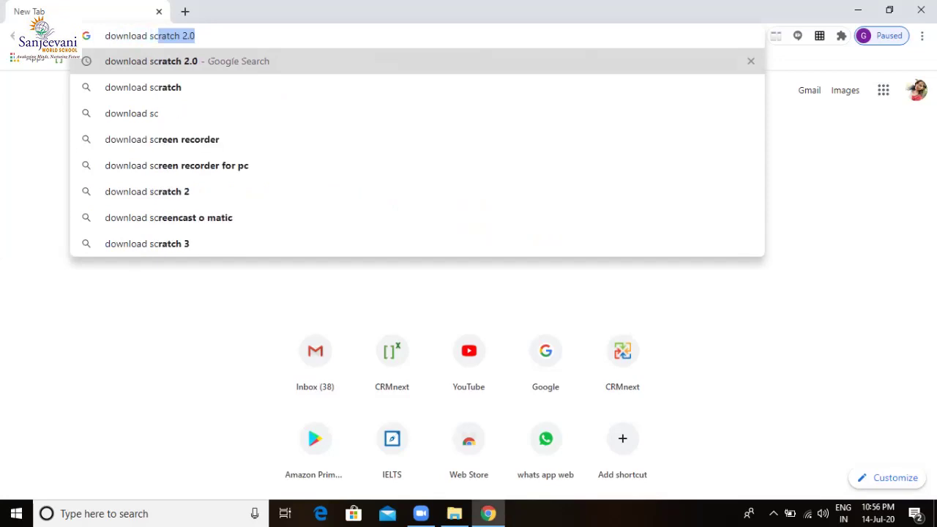
type("ratch 2")
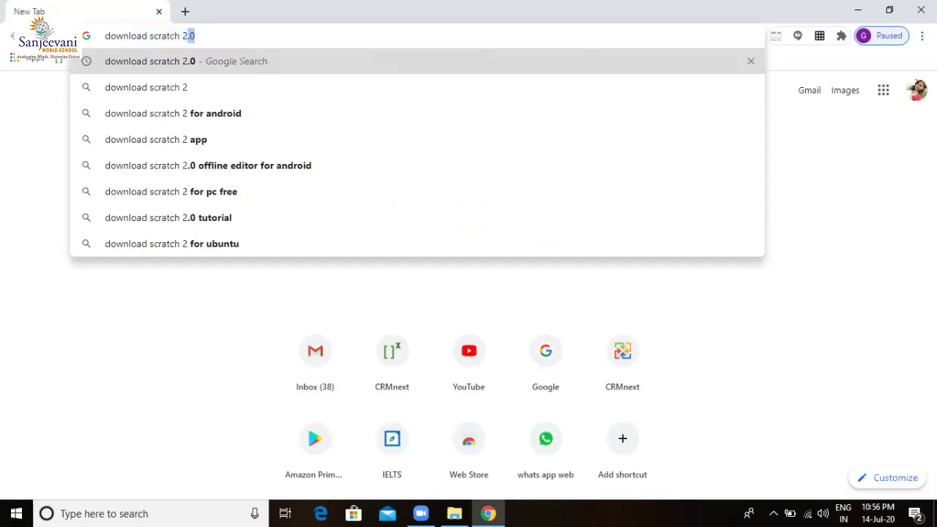
type(".0")
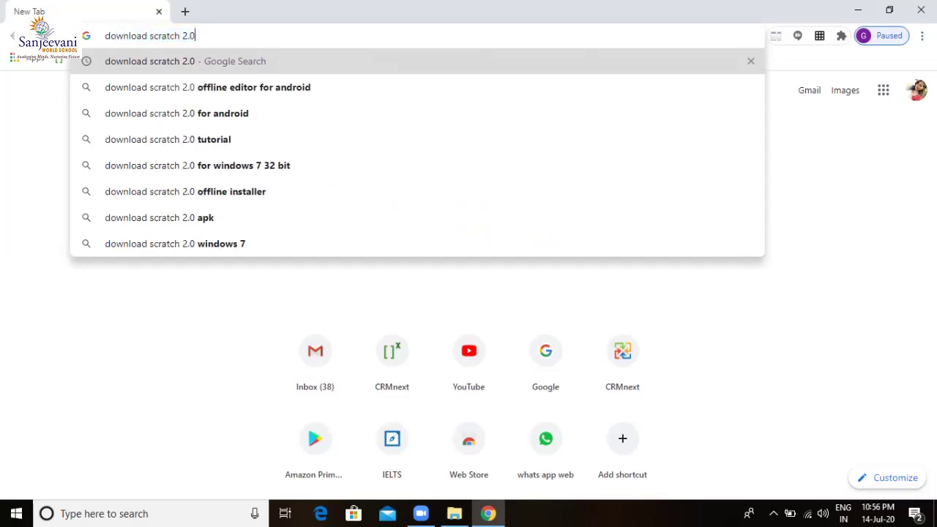
key("Return")
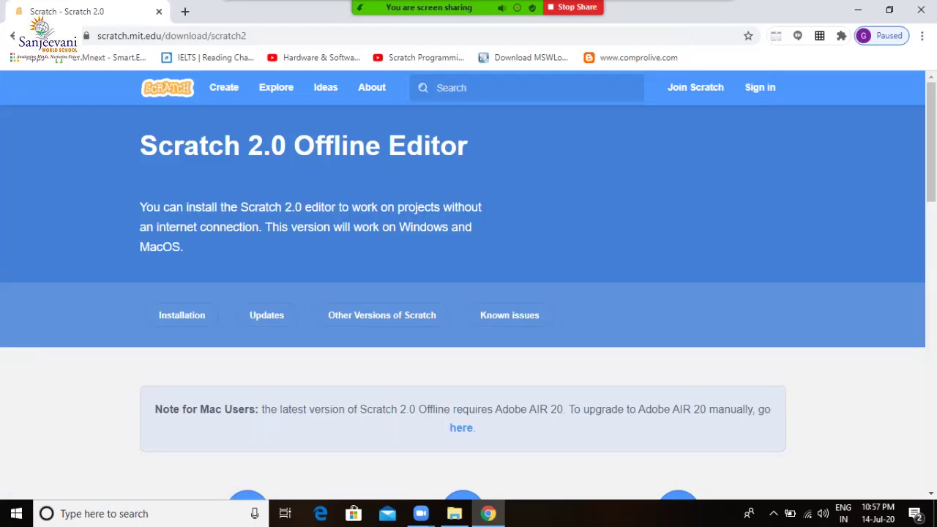
Scroll the Scratch 2.0 download page down to its numbered setup sections.
scroll(468, 301, "down", 2)
scroll(468, 301, "down", 2)
scroll(469, 302, "down", 1)
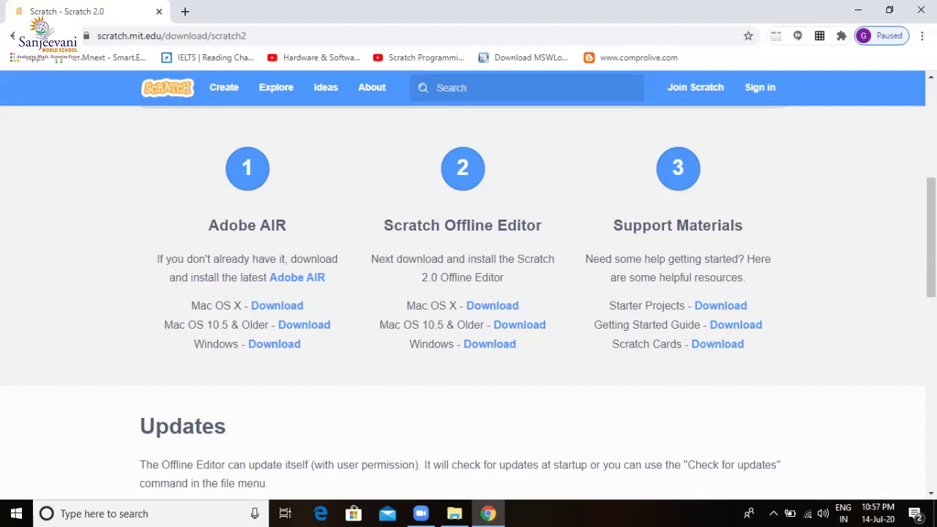
Download AdobeAIRInstaller.exe for Windows from get.adobe.com/air.
left_click(274, 344)
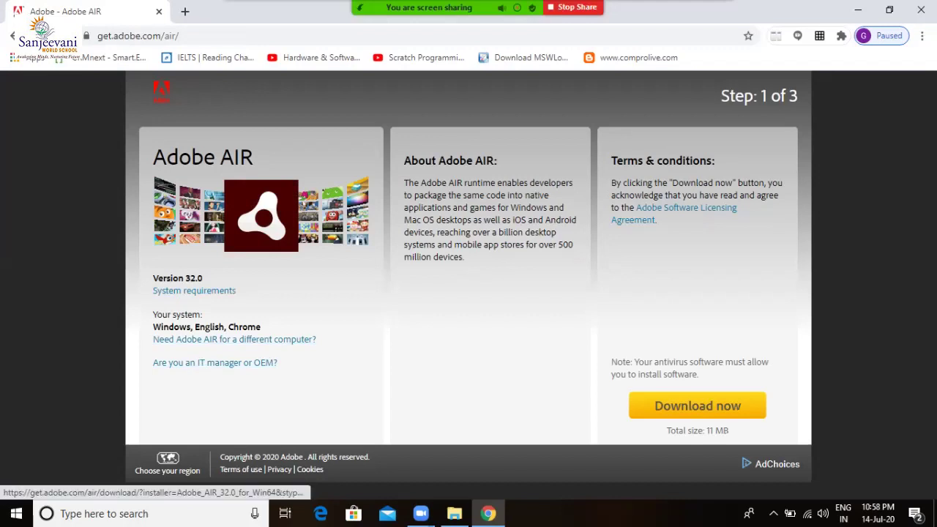
left_click(697, 406)
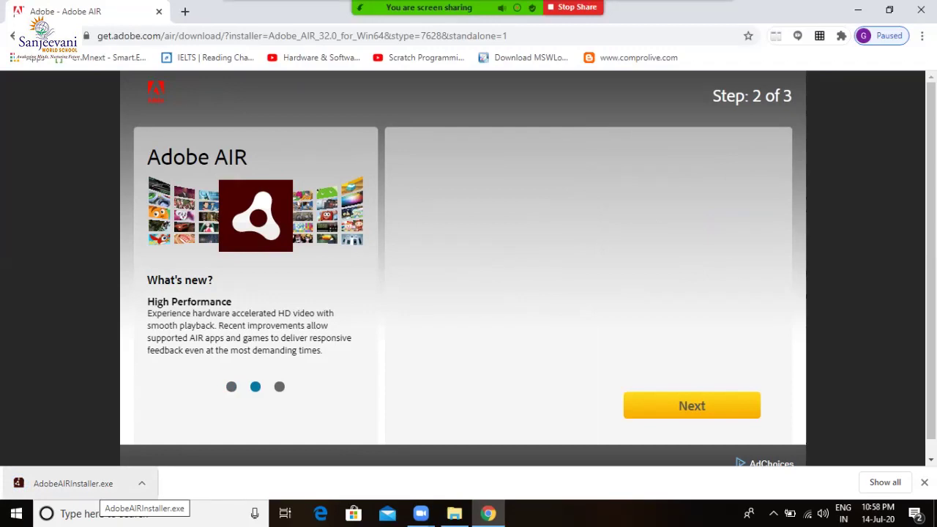
Run AdobeAIRInstaller.exe, allow the unverified app, accept the license, and finish setup.
left_click(95, 484)
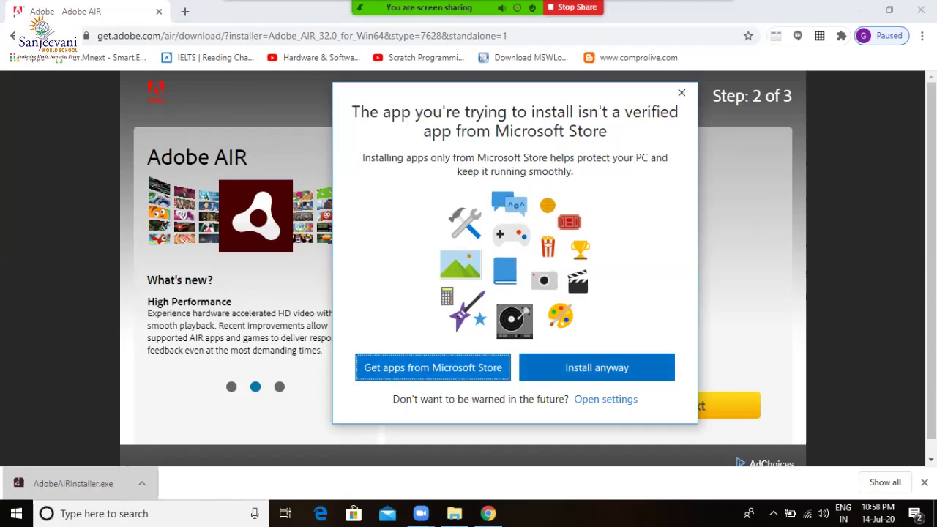
key("Return")
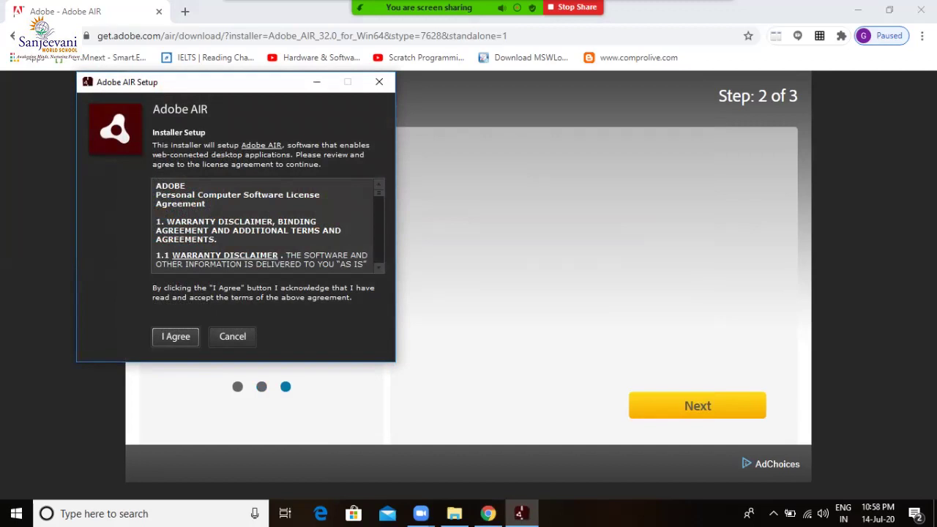
key("Return")
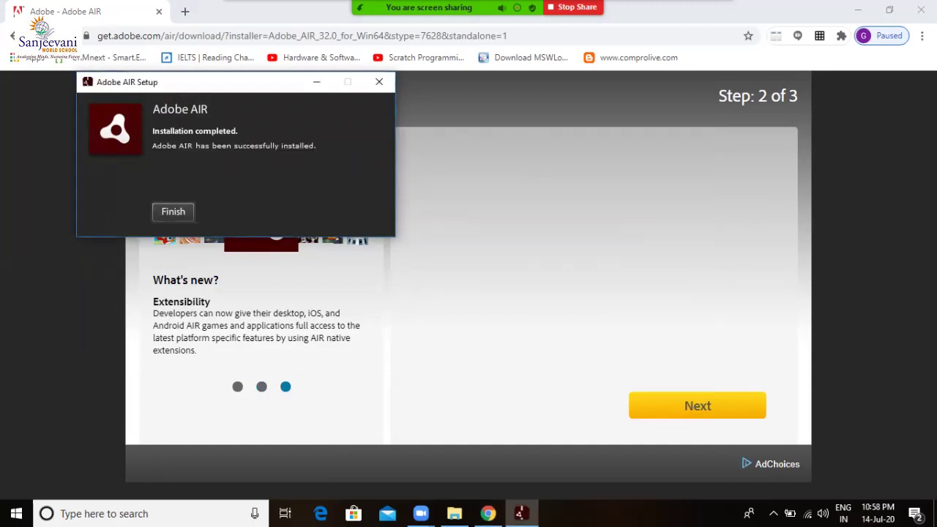
key("Return")
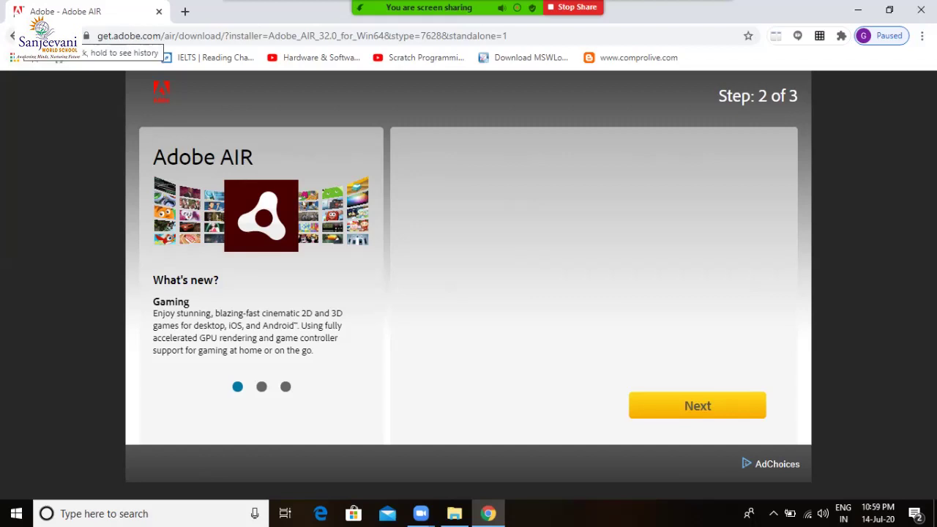
Go back twice to the scratch.mit.edu/download/scratch2 page.
left_click(12, 35)
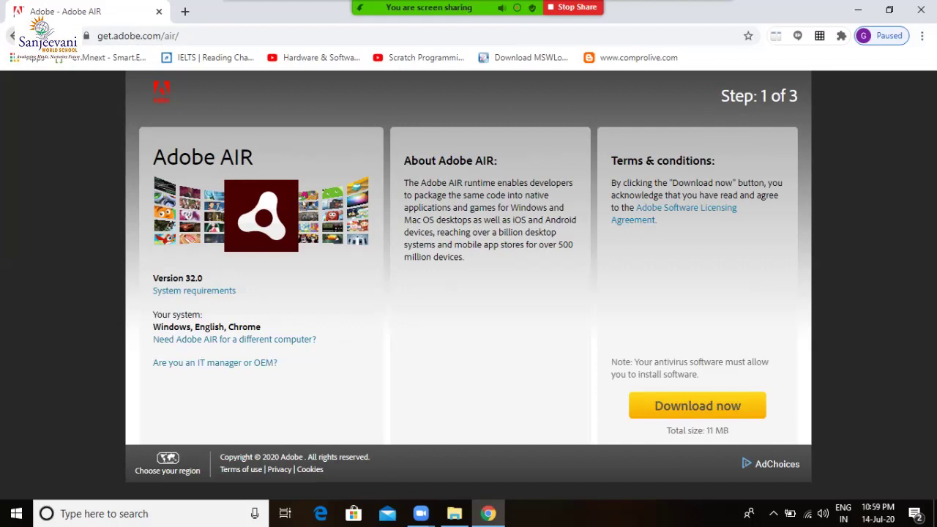
left_click(13, 35)
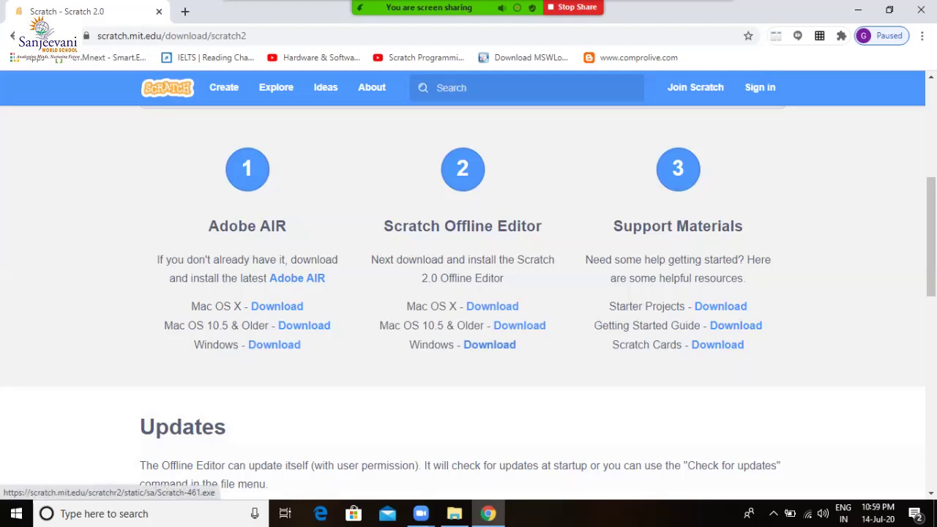
Download the Windows Offline Editor installer, Scratch-461 (1).exe (58.3 MB).
left_click(489, 344)
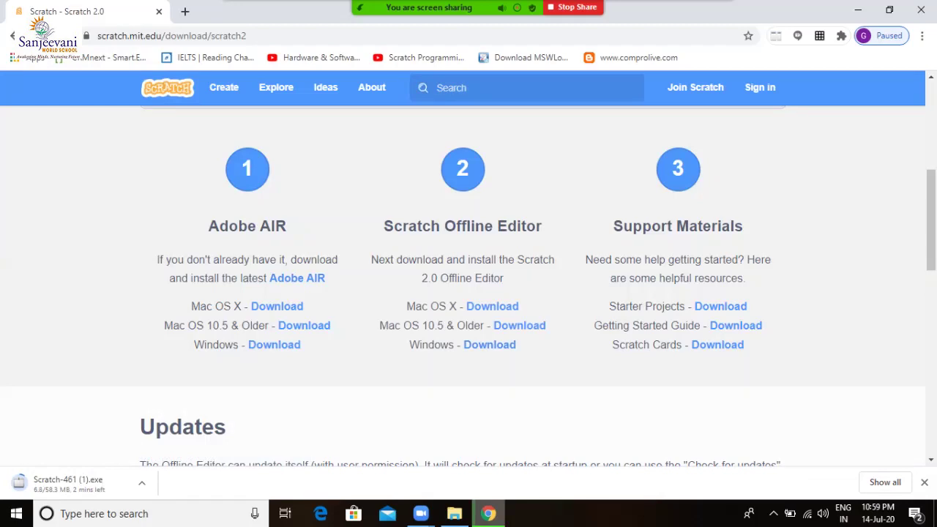
left_click(712, 18)
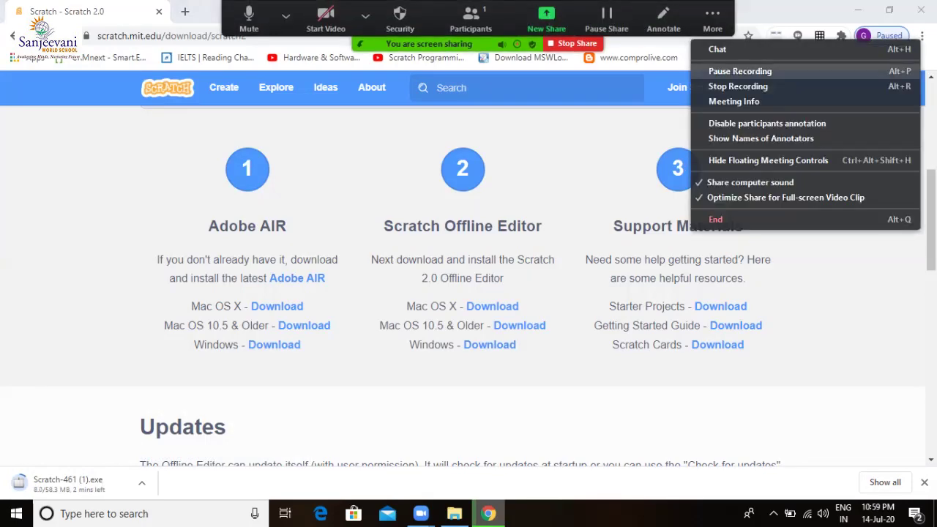
left_click(739, 71)
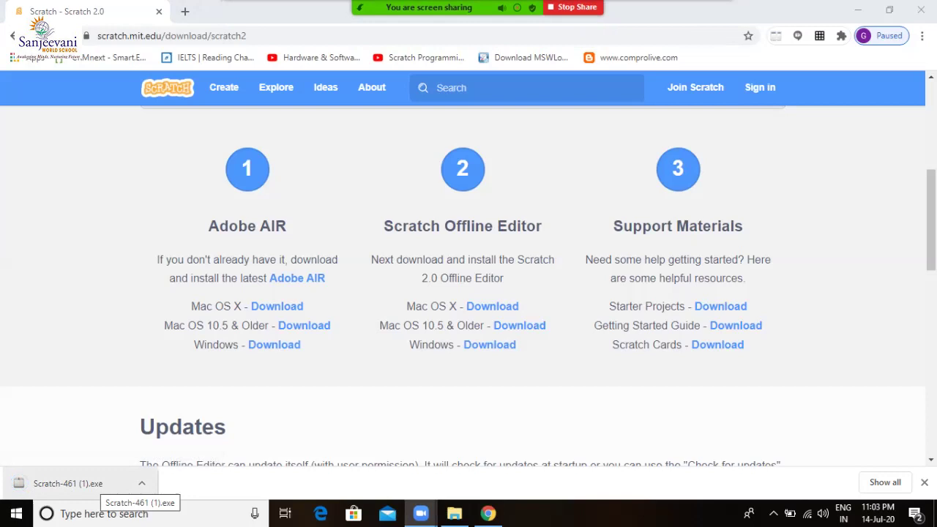
Run Scratch-461 (1).exe from the download shelf and allow the unverified app.
left_click(103, 485)
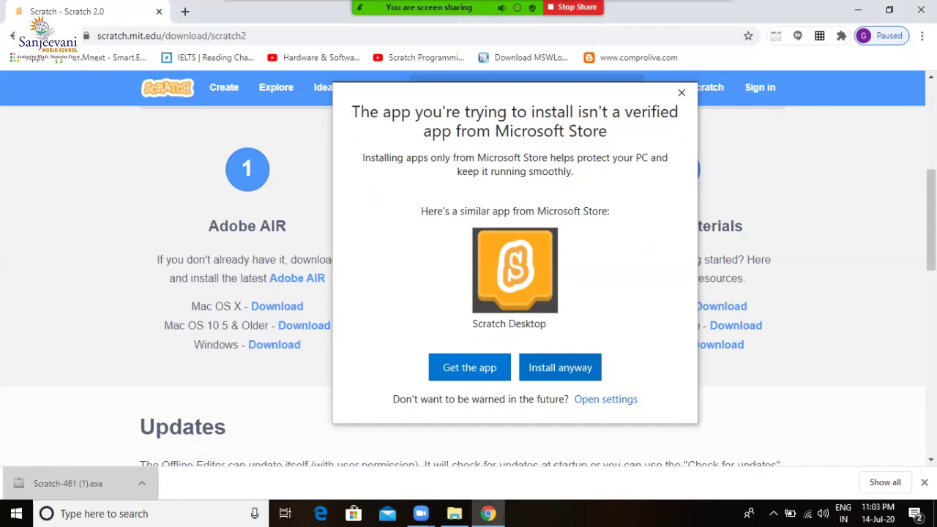
key("Escape")
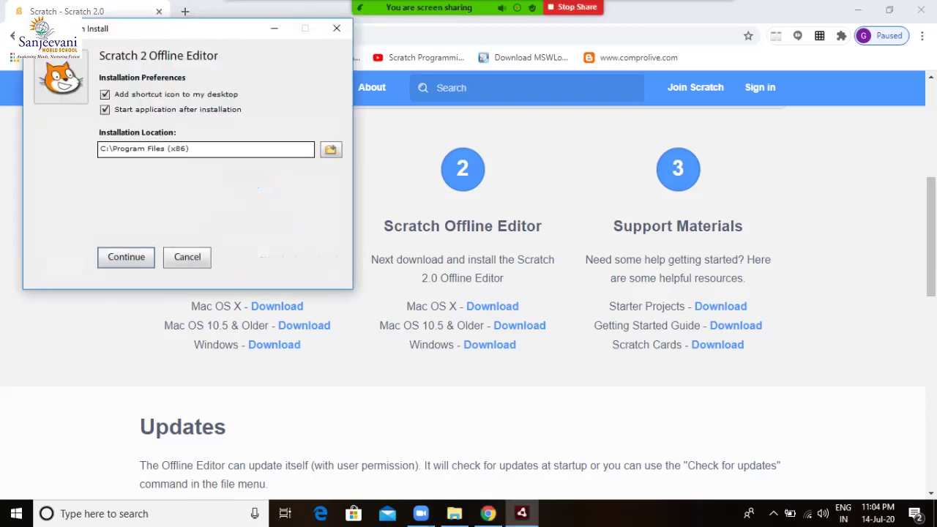
Install Scratch 2 Offline Editor to C:\Program Files (x86), keeping the shortcut and launch options.
key("Return")
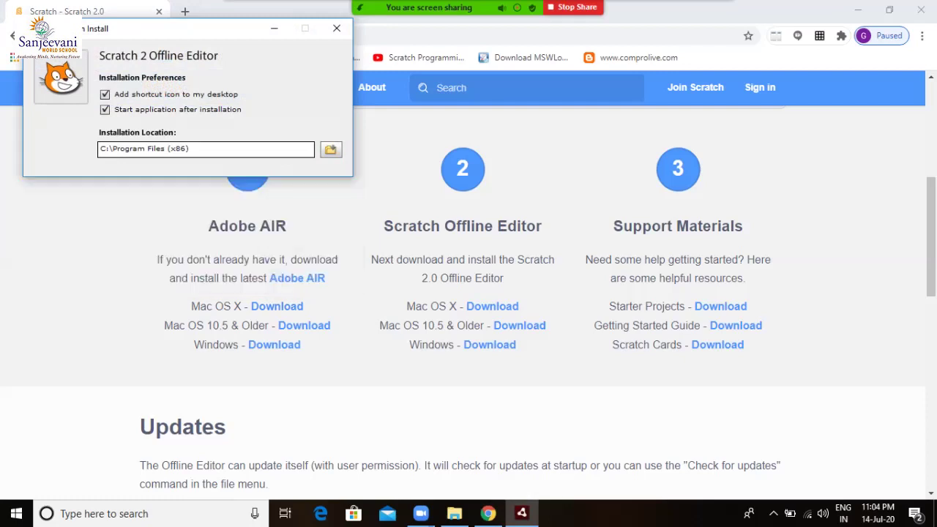